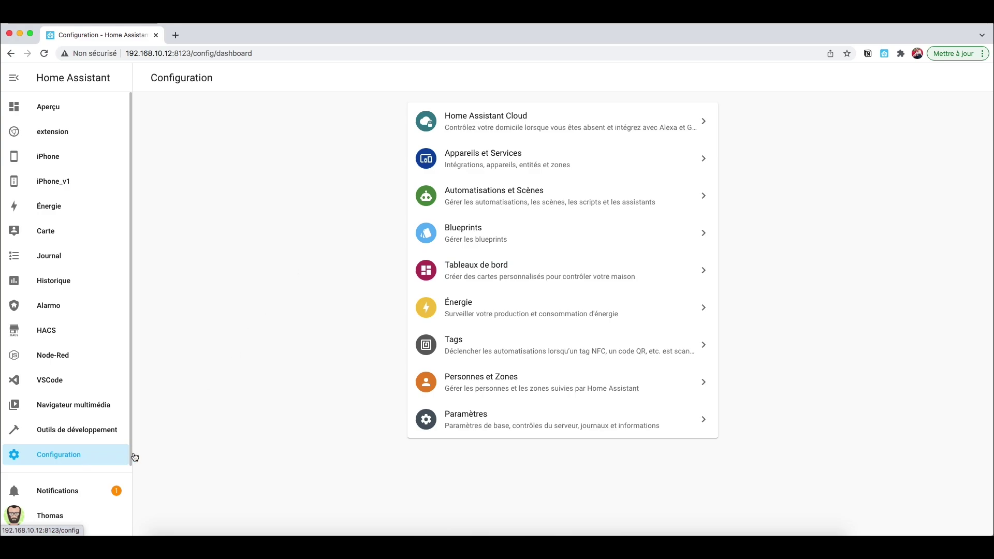
Open the Appareils et Services integrations and search the list of new integrations for "goo", closing it without adding one.
left_click(480, 156)
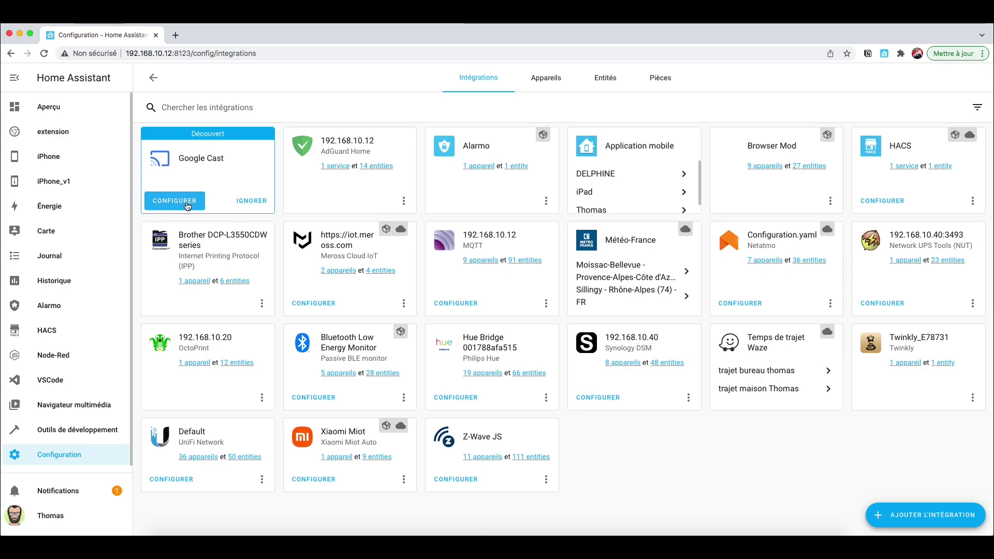
left_click(915, 516)
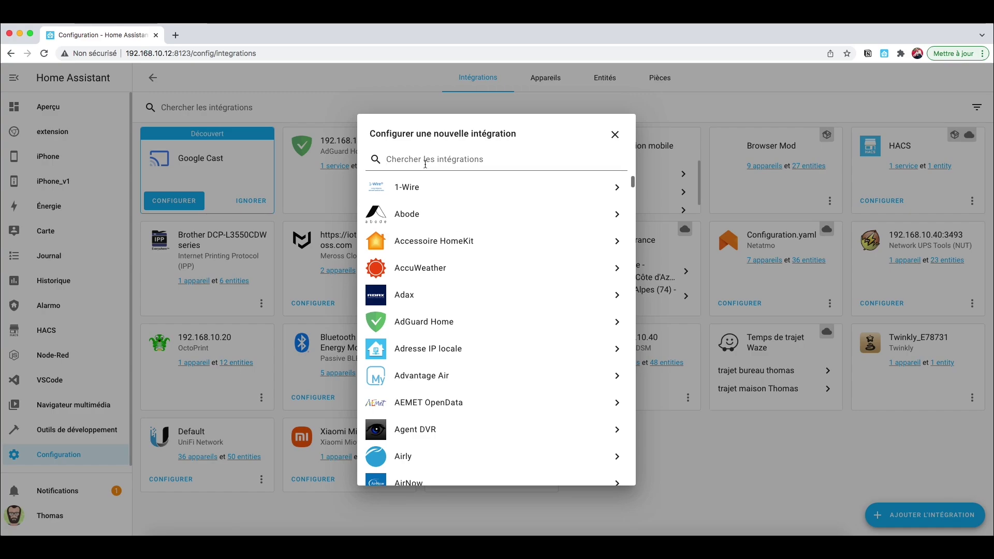
left_click(425, 164)
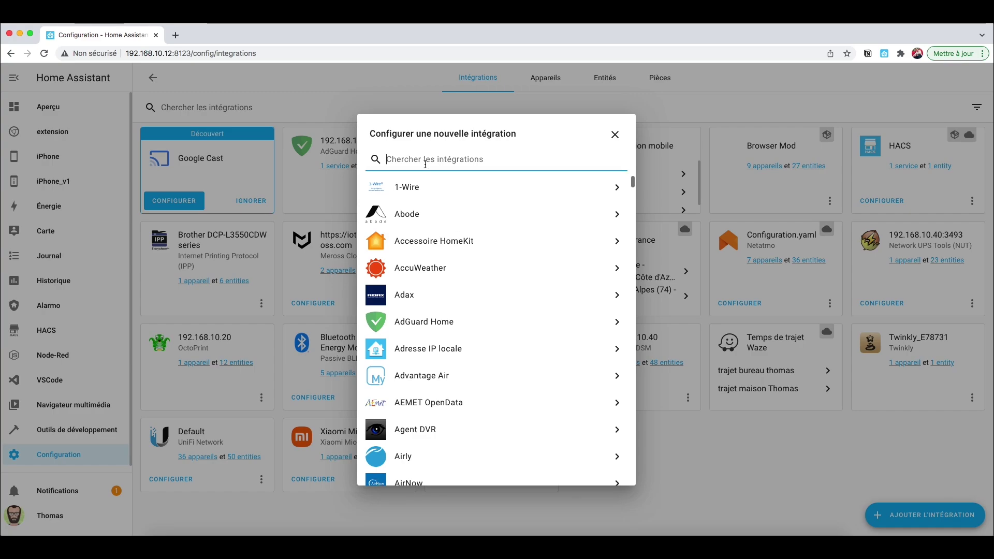
type("gool")
key("BackSpace")
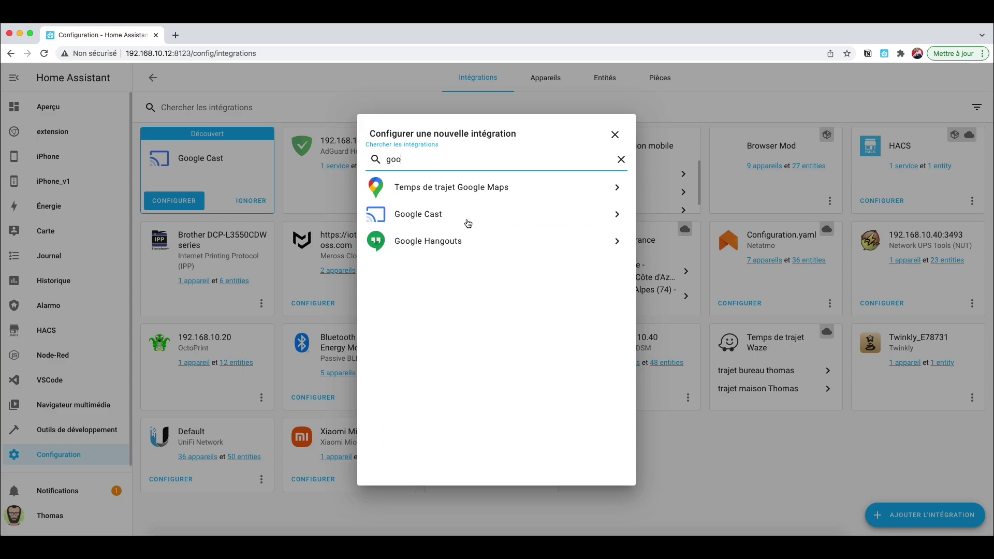
left_click(616, 136)
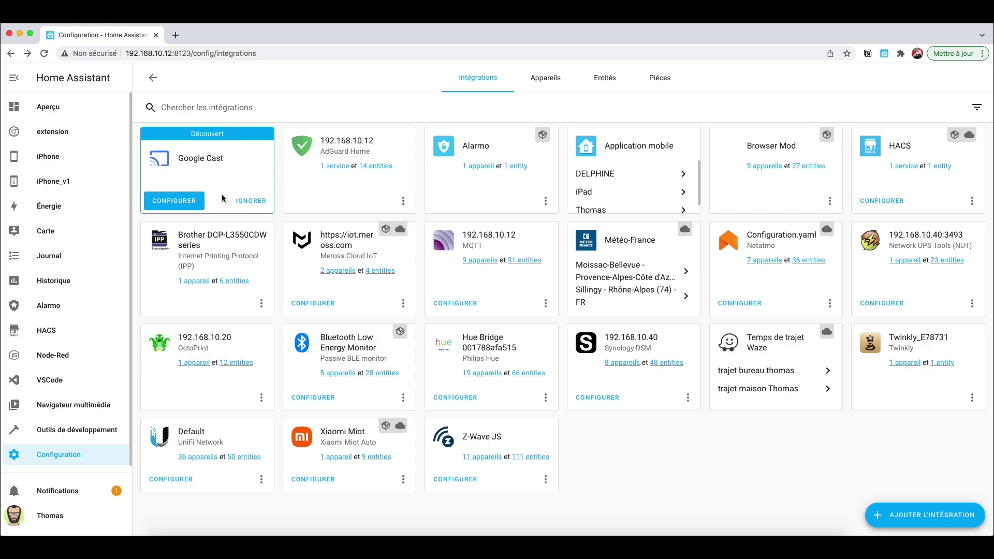
Set up the discovered Google Cast integration, assigning the Google Nest Mini to Bureau and the Google Home Mini to Cuisine.
left_click(175, 201)
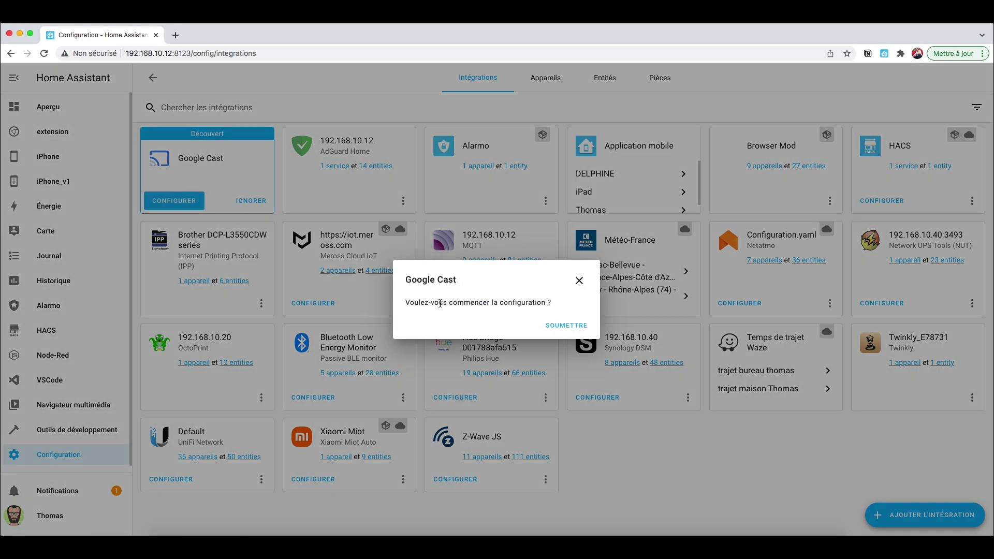
left_click(570, 327)
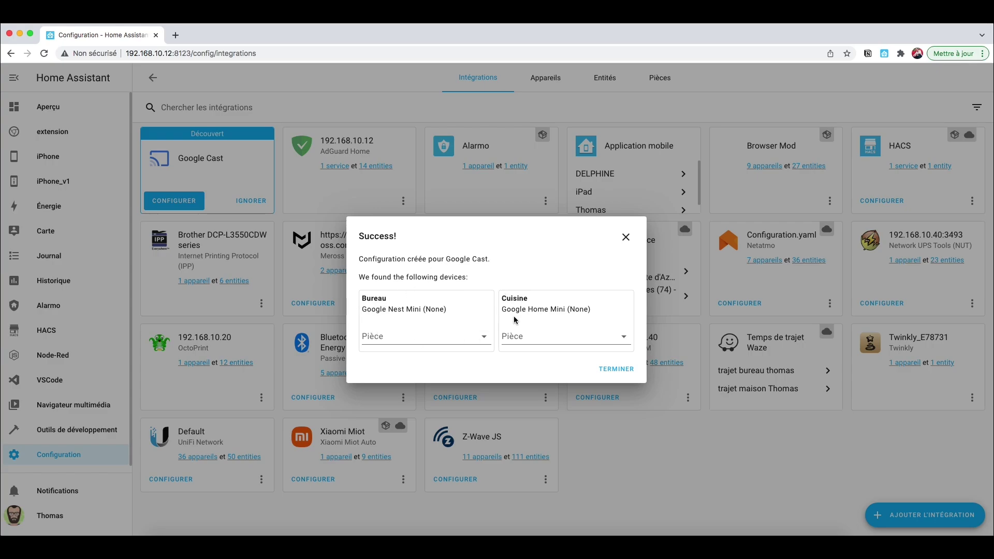
left_click(483, 337)
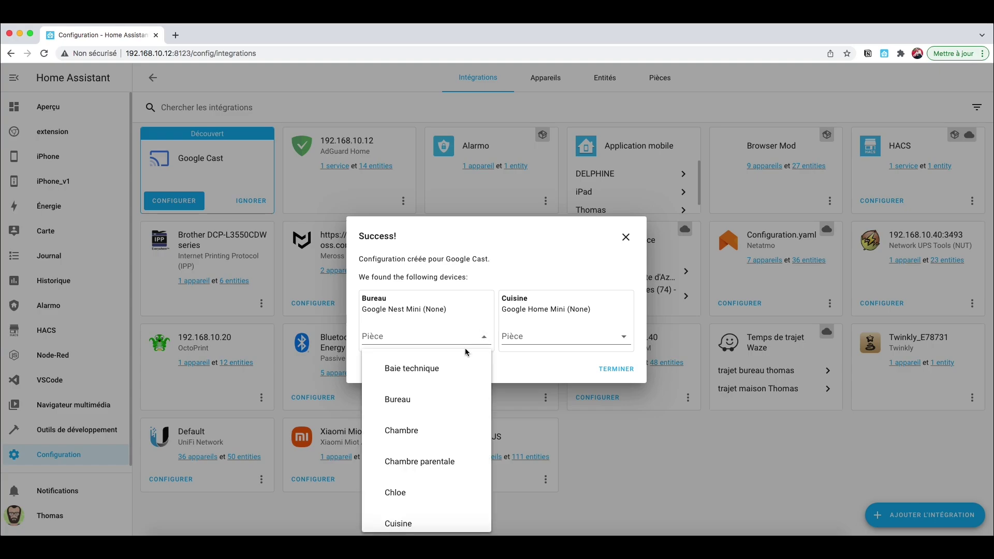
left_click(417, 399)
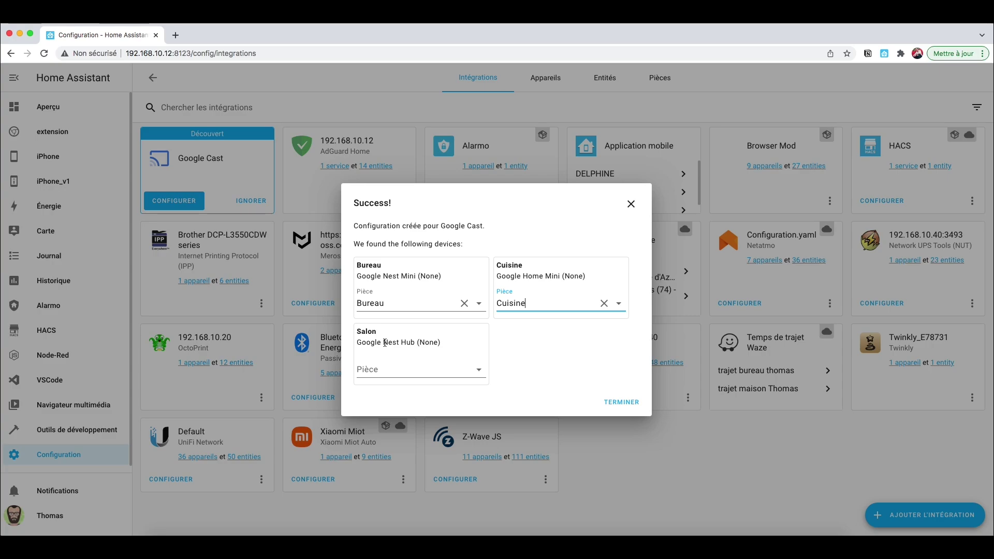
Assign the Google Nest Hub to the Salon room and finish the Google Cast setup.
left_click(461, 376)
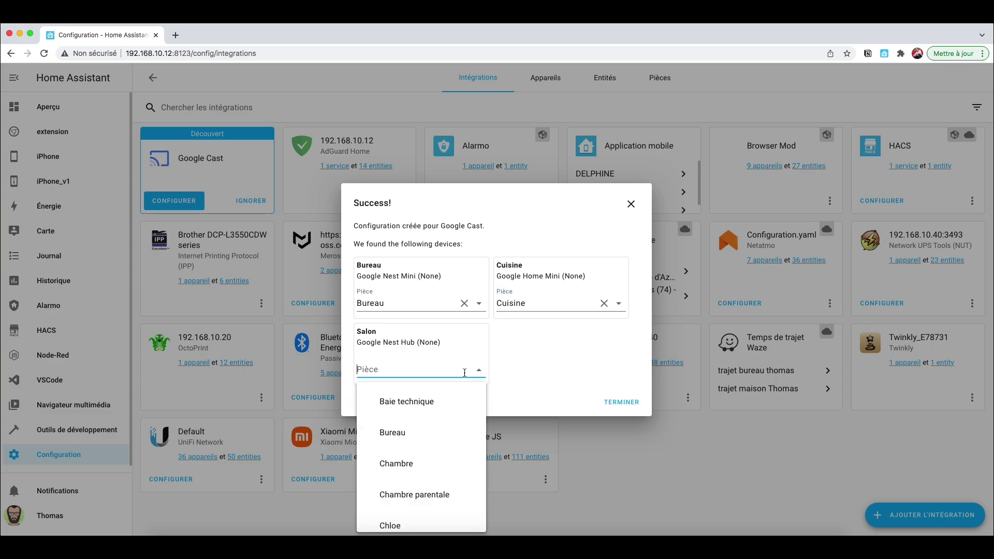
scroll(420, 451, "down", 2)
scroll(419, 452, "down", 5)
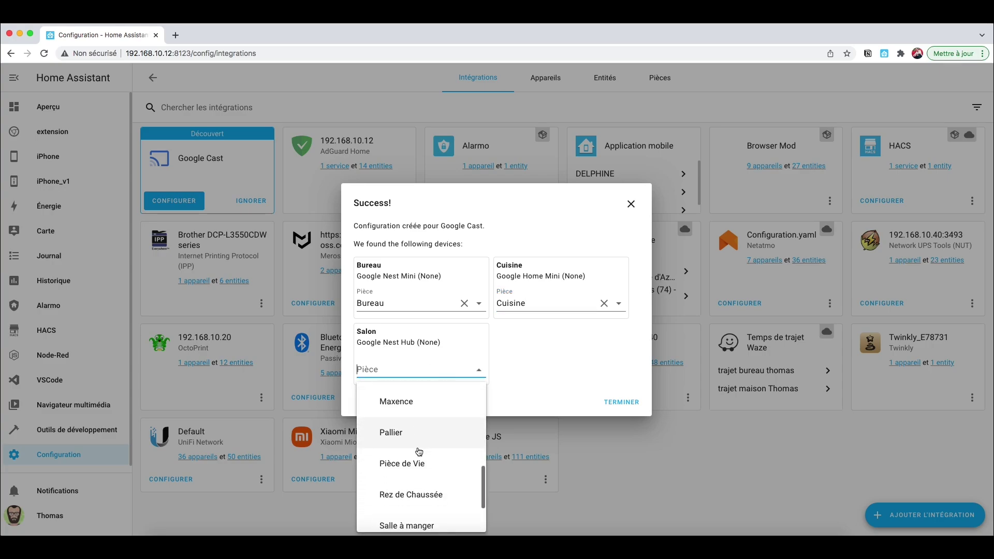
scroll(419, 452, "up", 3)
scroll(419, 452, "down", 1)
scroll(416, 448, "down", 5)
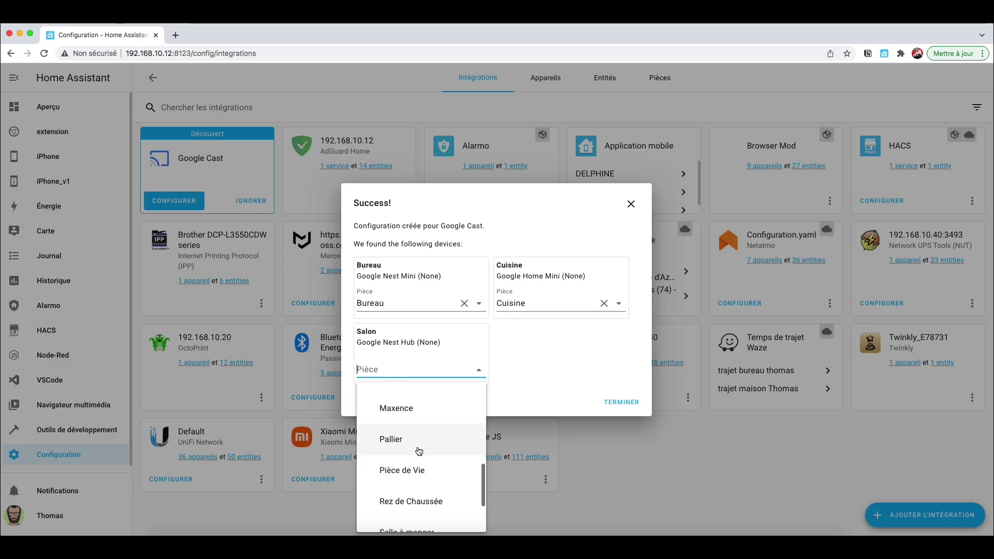
left_click(409, 480)
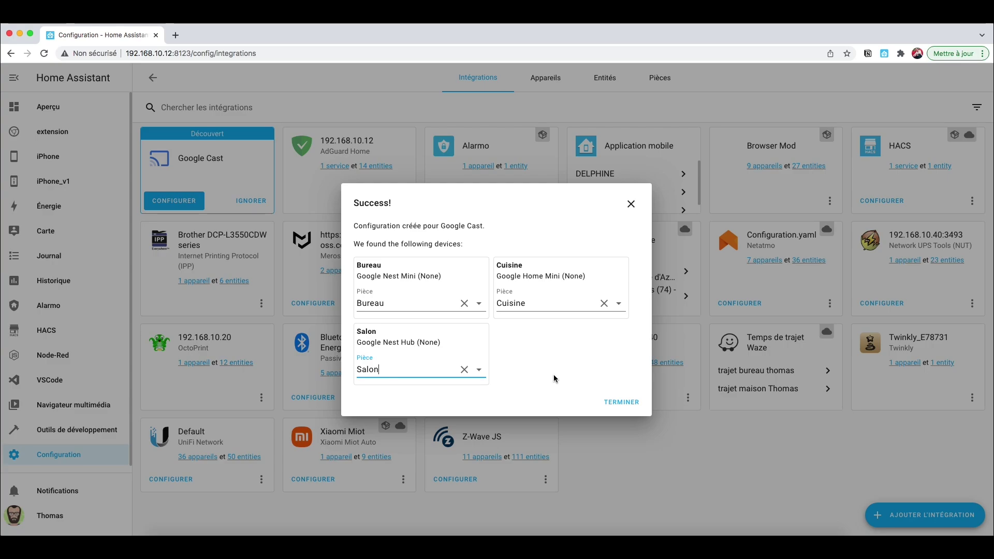
left_click(621, 402)
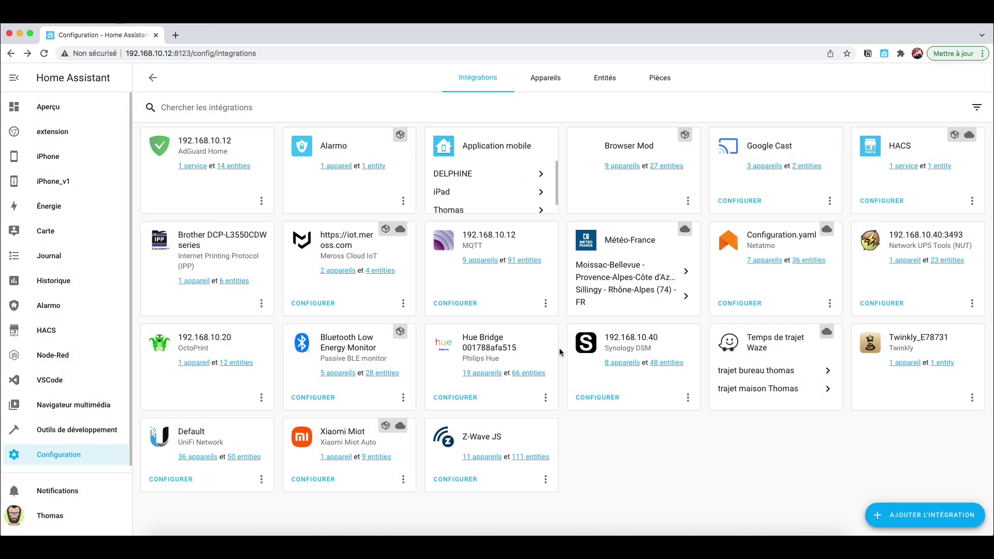
Review the device pages of the Bureau and Salon Google Cast devices, returning to the integration's device list.
left_click(756, 165)
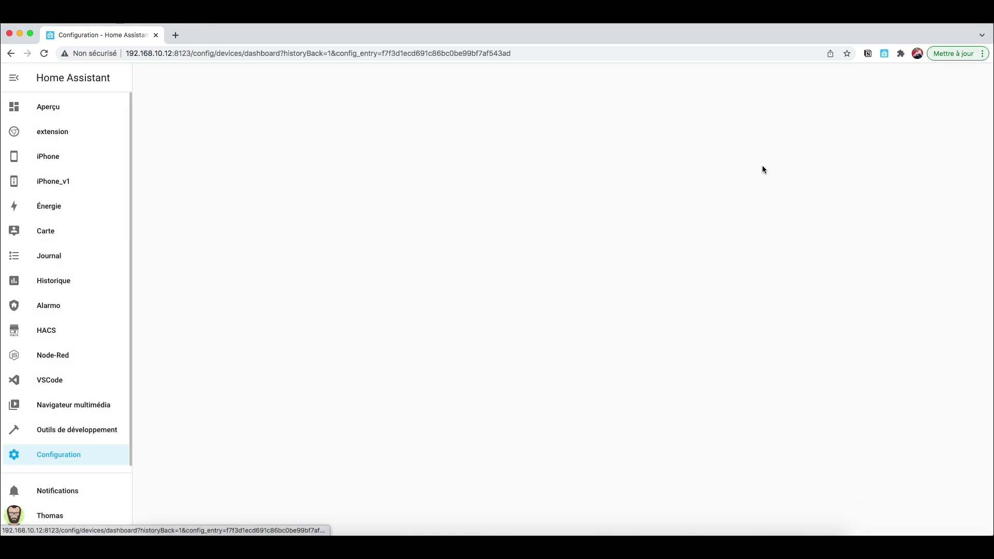
left_click(153, 165)
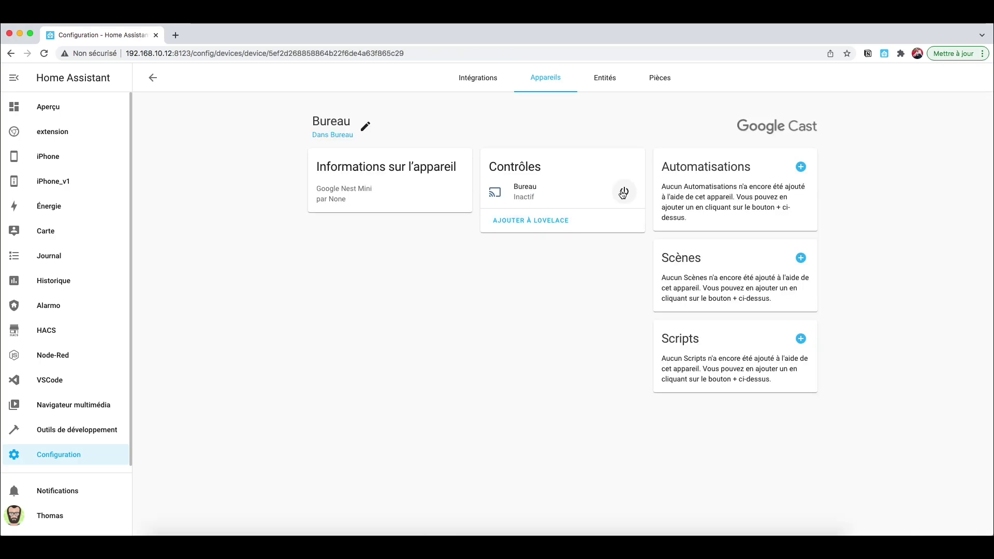
left_click(145, 82)
left_click(146, 220)
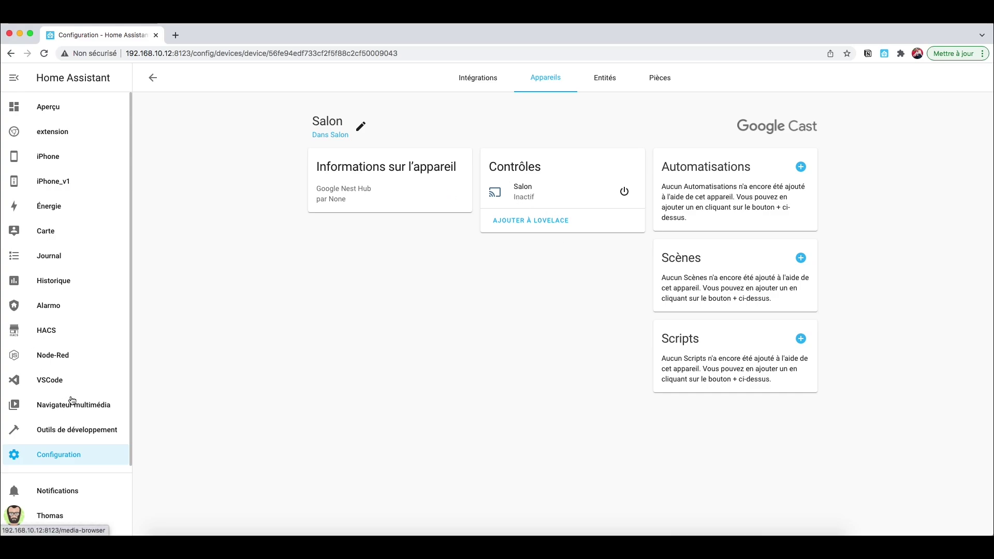
key("super+bracketleft")
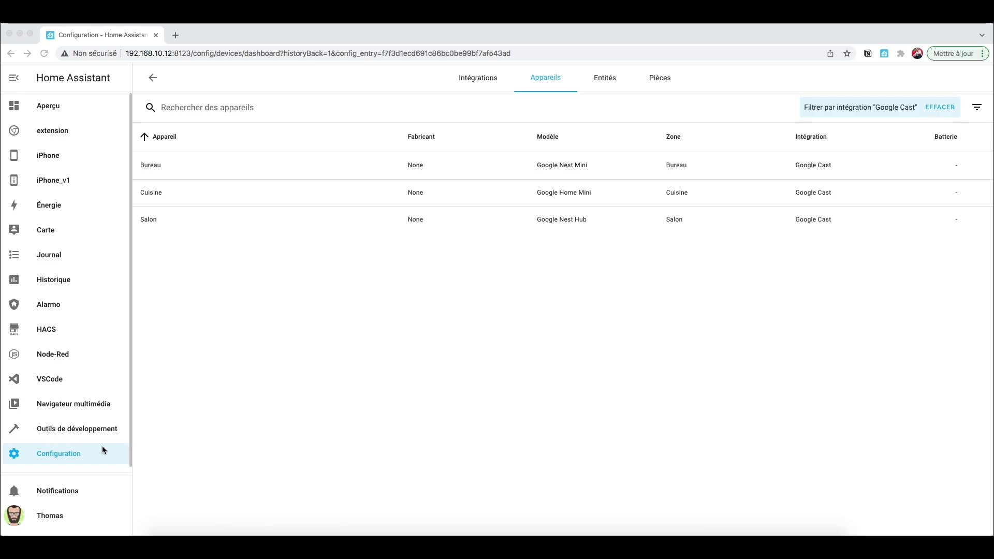
Create a new empty automation and name it "test google cast".
left_click(60, 454)
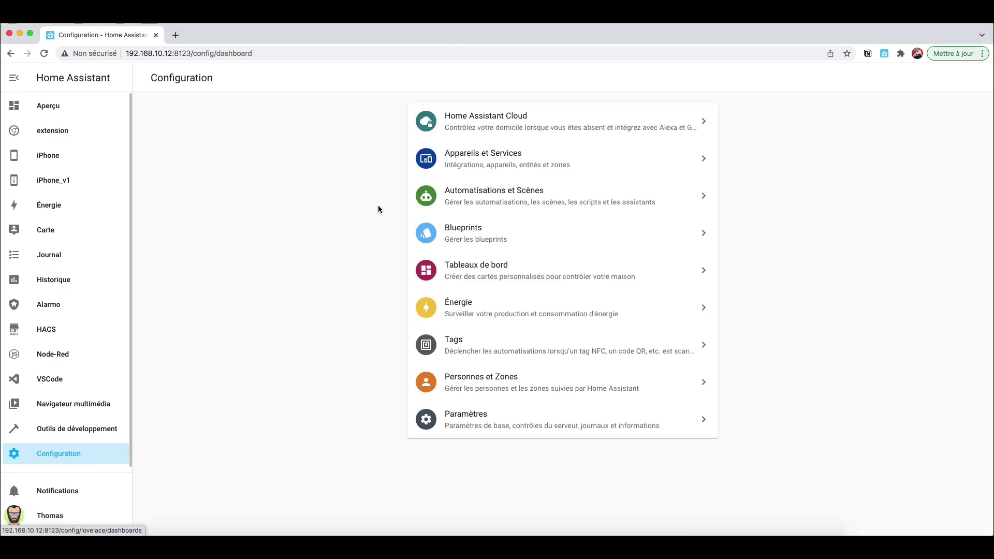
left_click(463, 193)
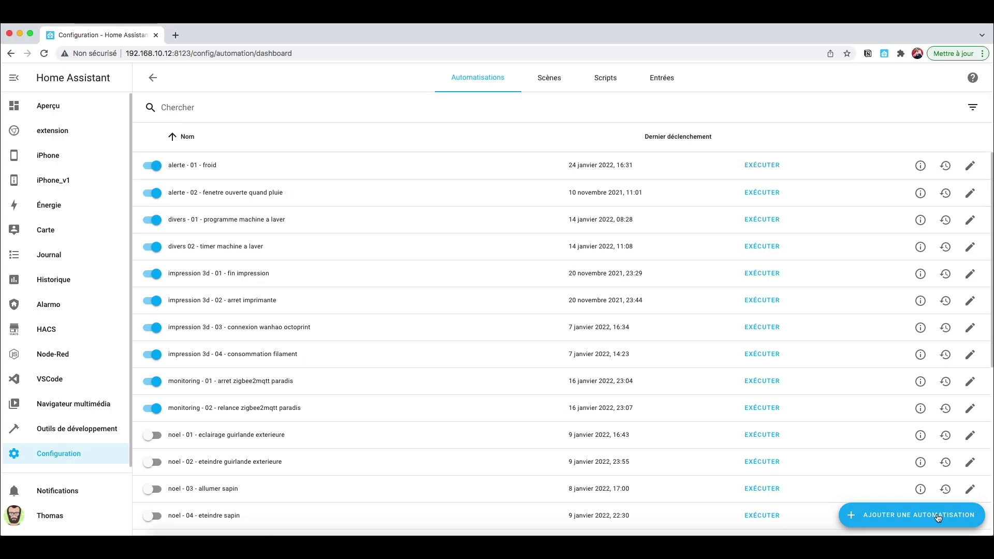
left_click(938, 516)
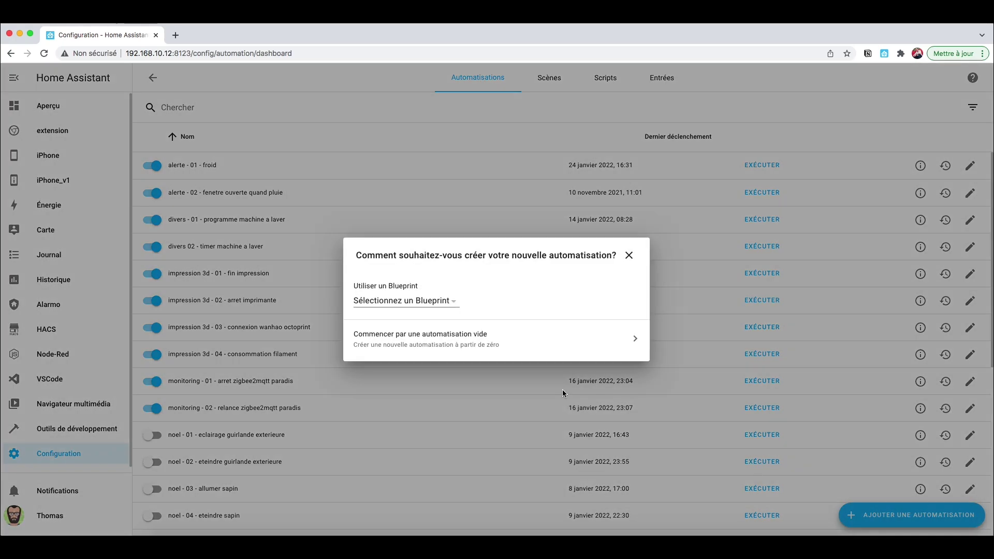
left_click(428, 341)
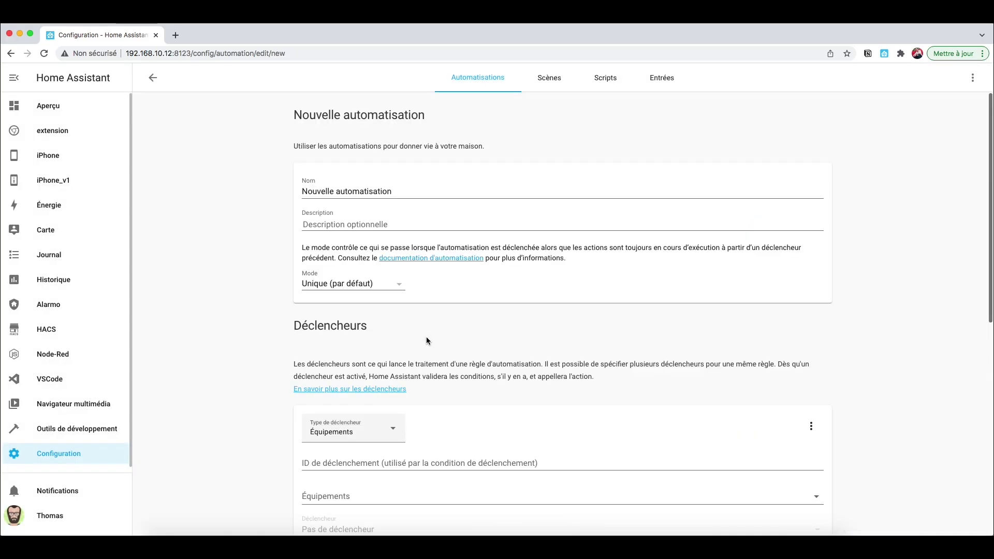
triple_click(364, 190)
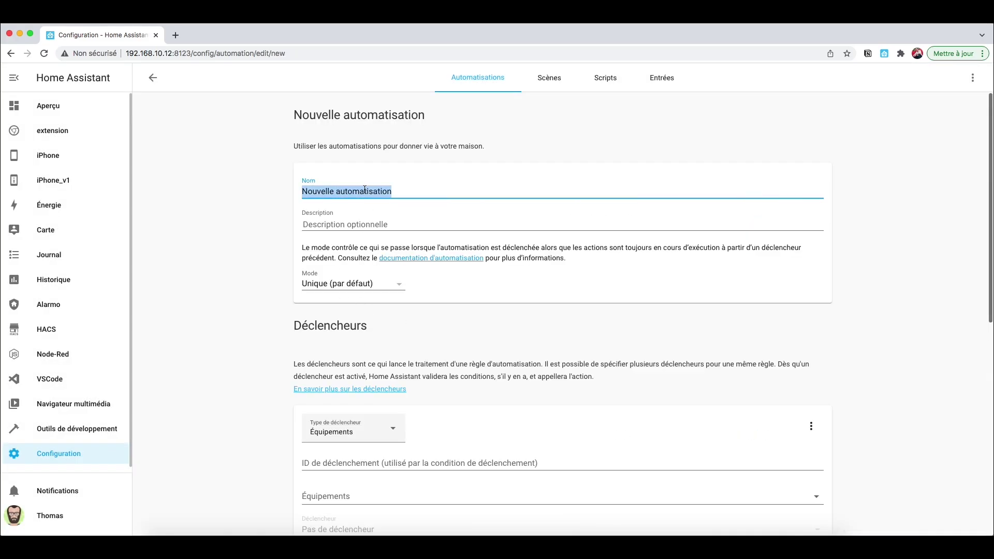
type("test googl")
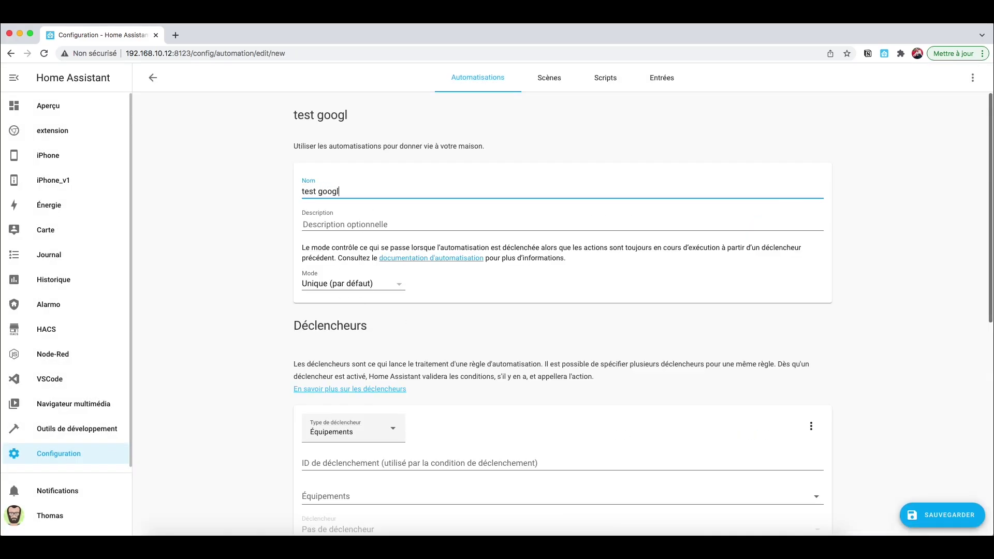
type("e cast")
Set the automation's trigger to an Événement of type timer.finished with the event data "entity_id: timer.test".
scroll(355, 216, "down", 3)
left_click(360, 263)
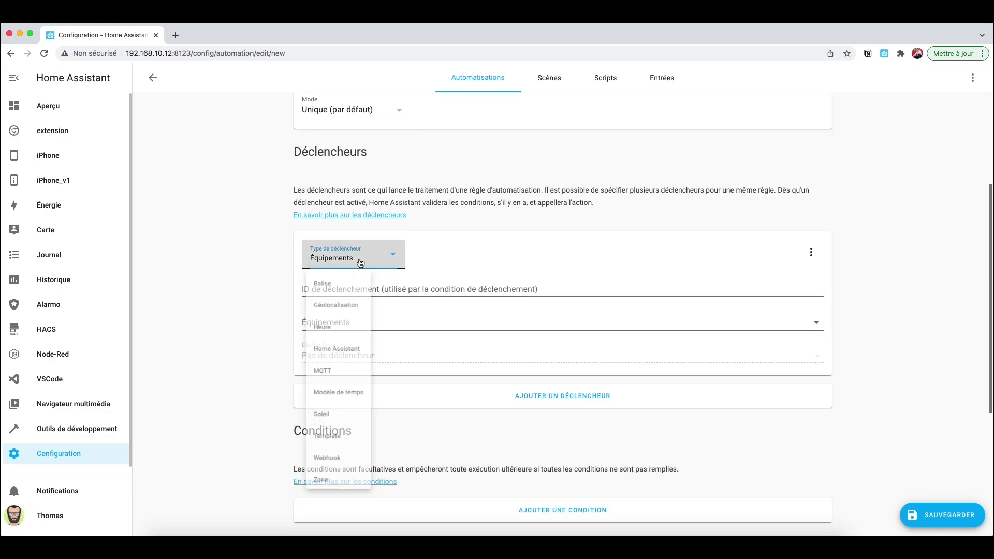
left_click(336, 506)
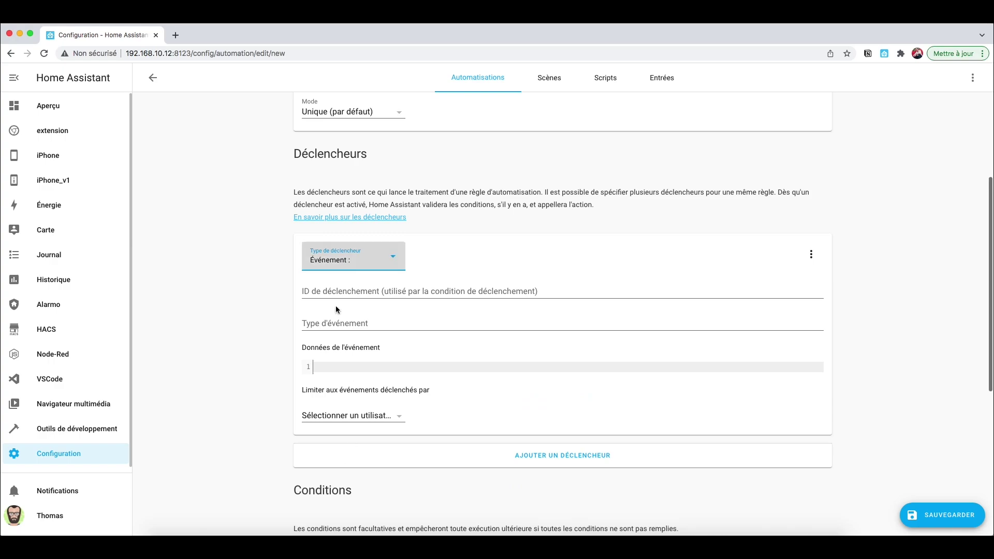
left_click(332, 323)
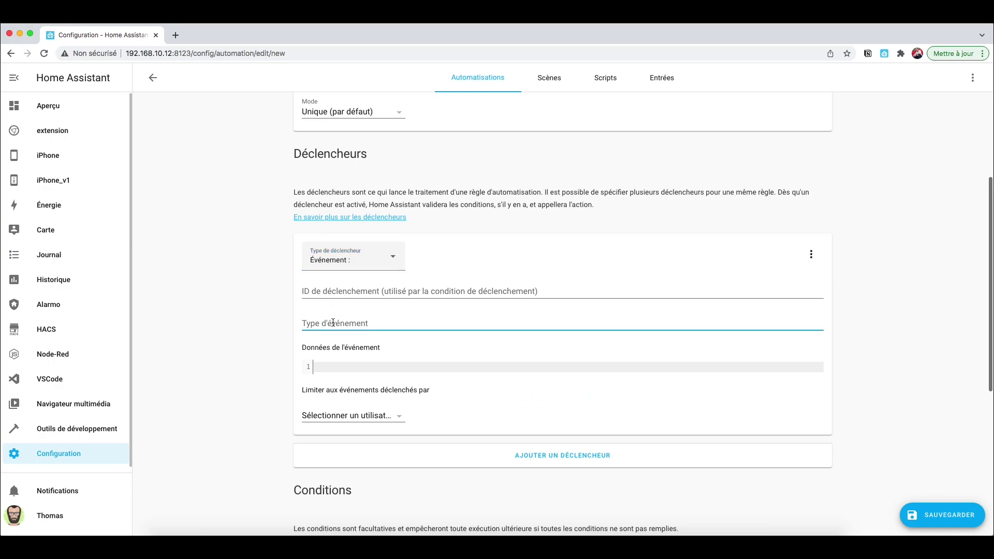
type("timer.finished")
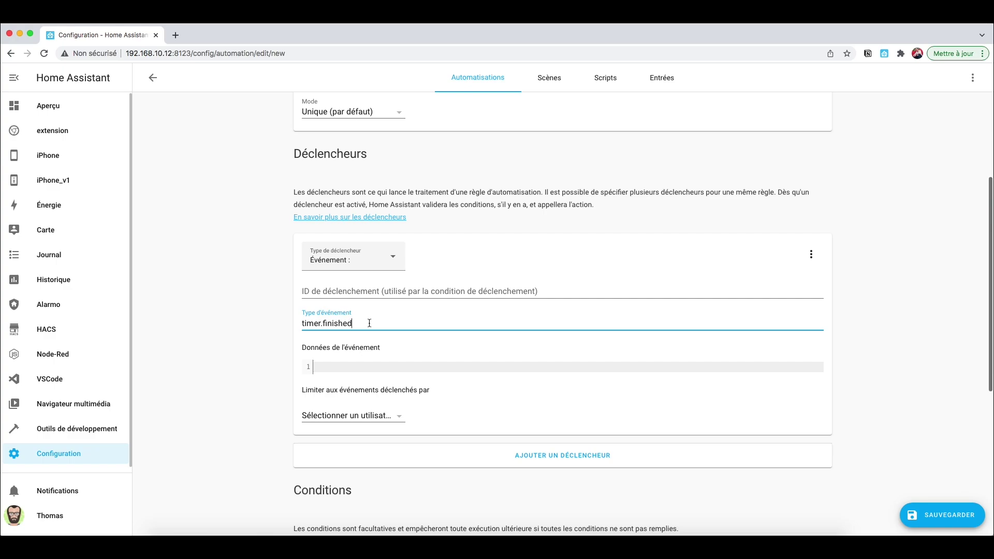
left_click(336, 368)
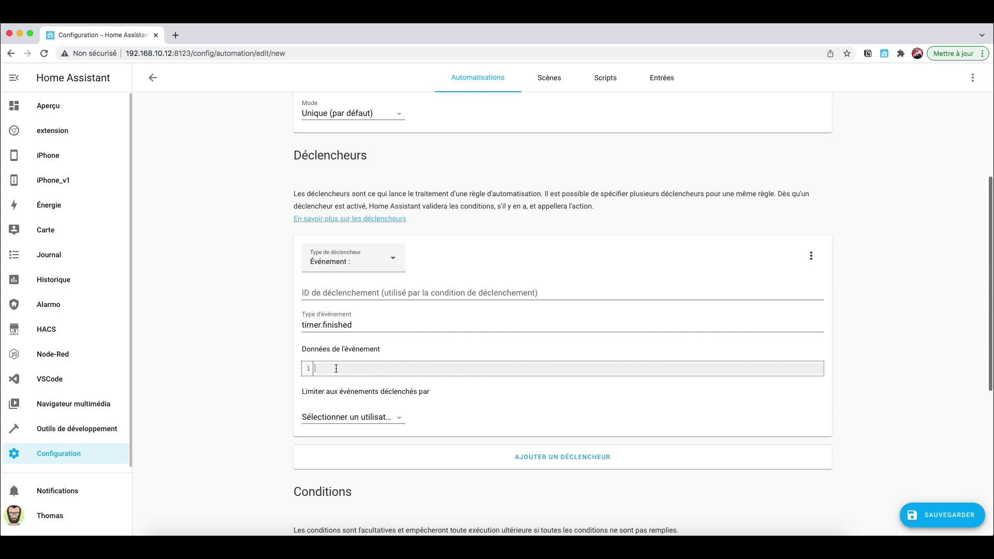
type("entity_id: timer.test")
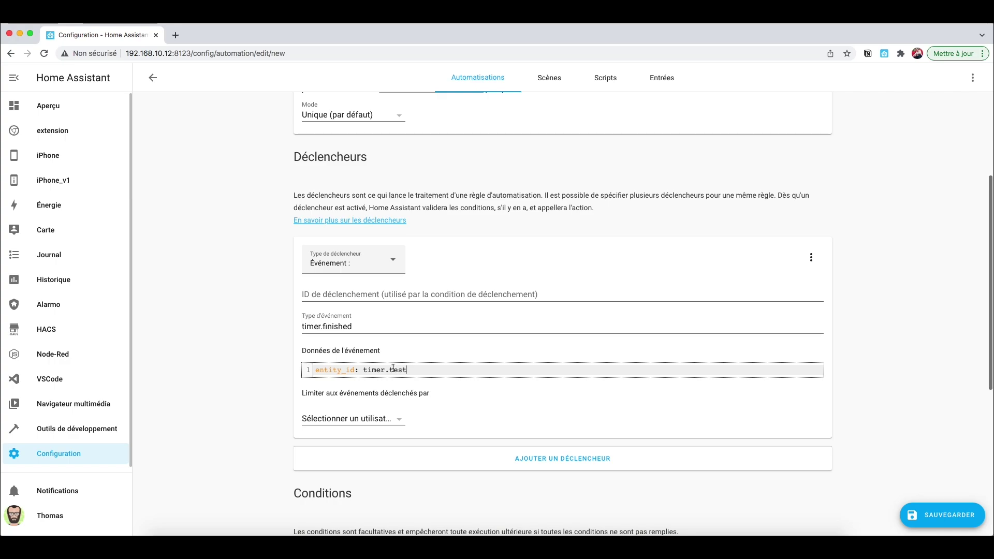
Set the action type to Appeler un service and choose the Text-to-Speech service "Say an TTS message with google_translate".
scroll(389, 369, "down", 6)
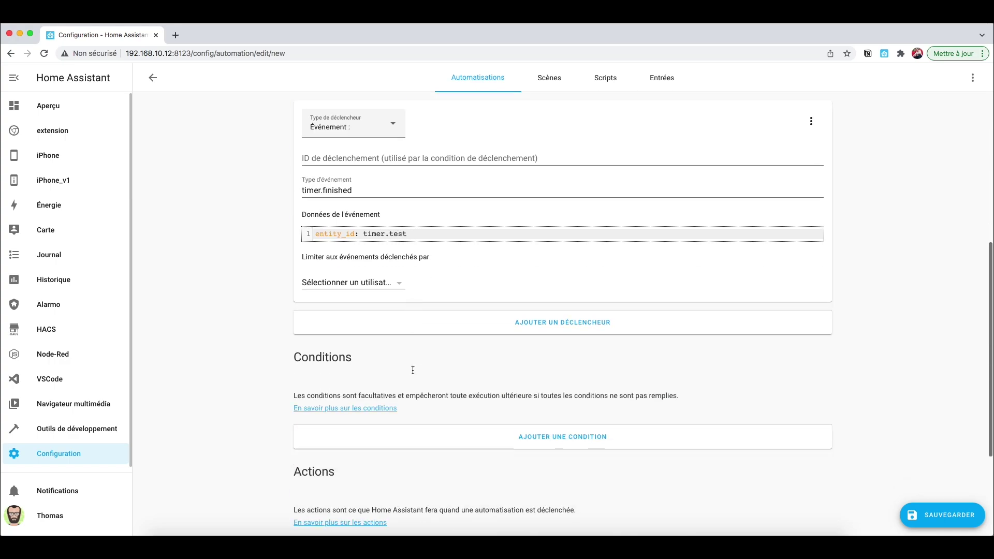
scroll(390, 328, "up", 3)
scroll(389, 243, "up", 1)
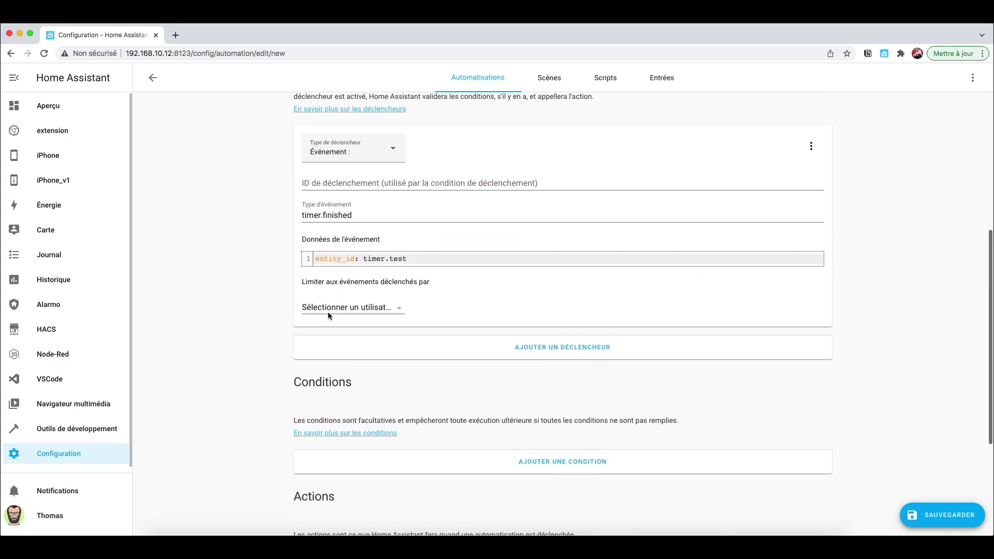
scroll(251, 326, "down", 4)
left_click(342, 405)
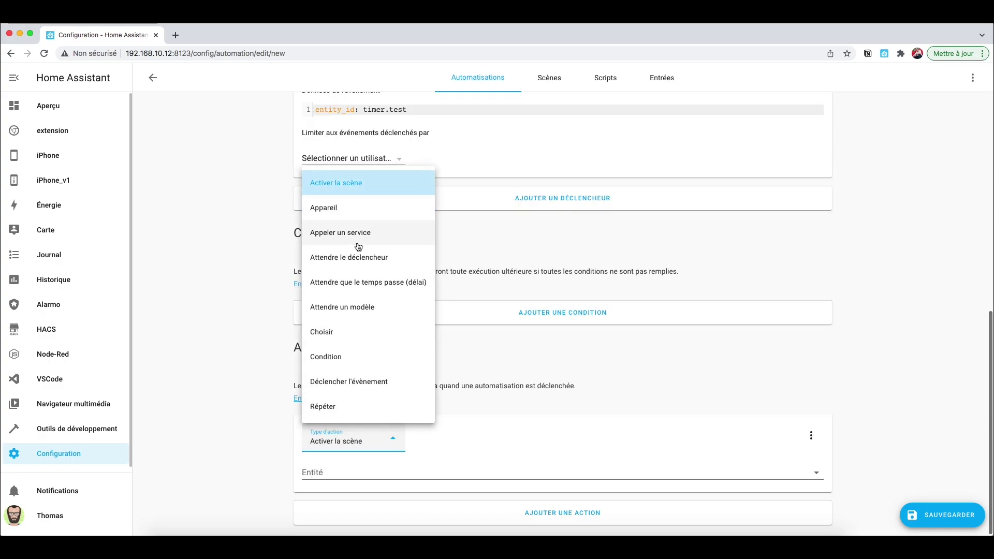
left_click(339, 234)
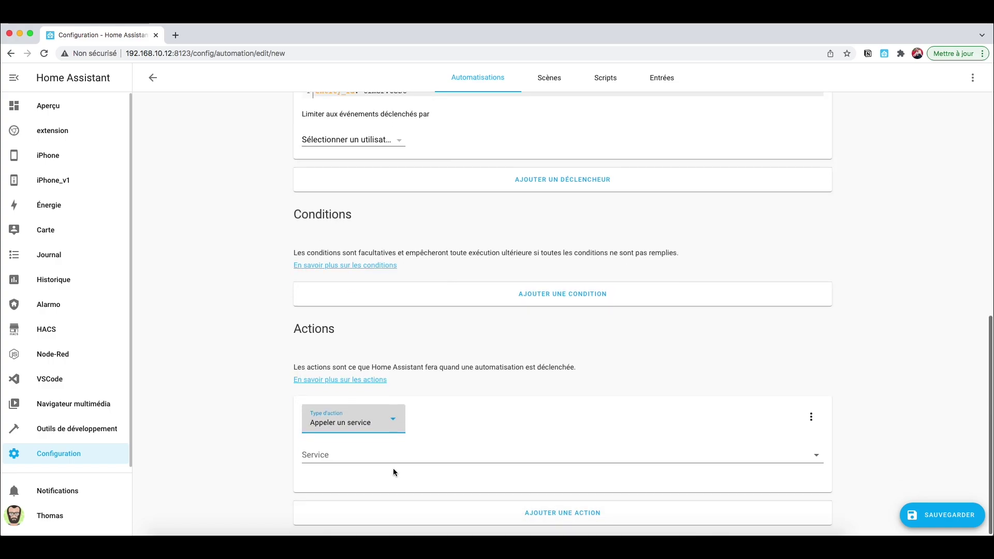
left_click(389, 454)
type("google_translate")
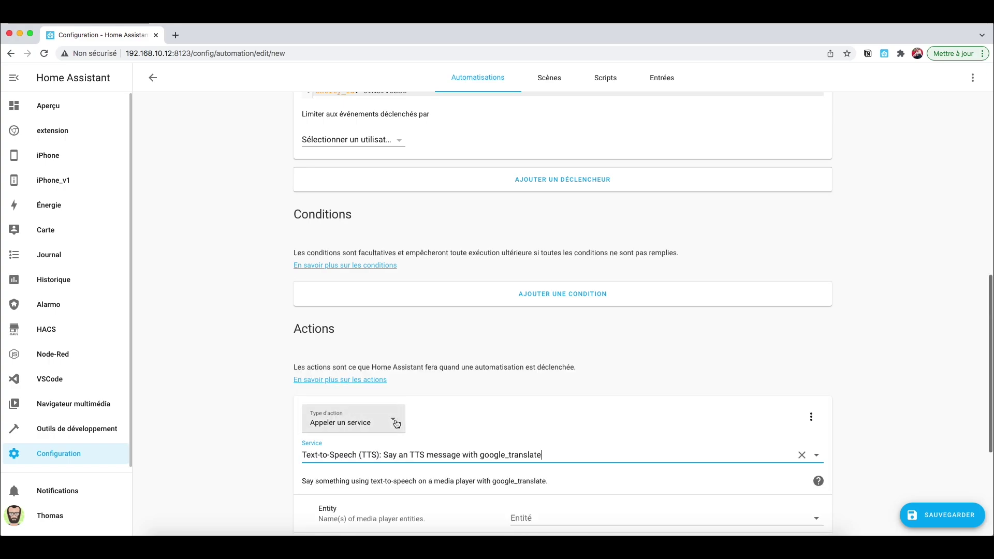
Choose the Bureau media player (media_player.bureau) as the target entity of the text-to-speech action.
scroll(396, 423, "down", 5)
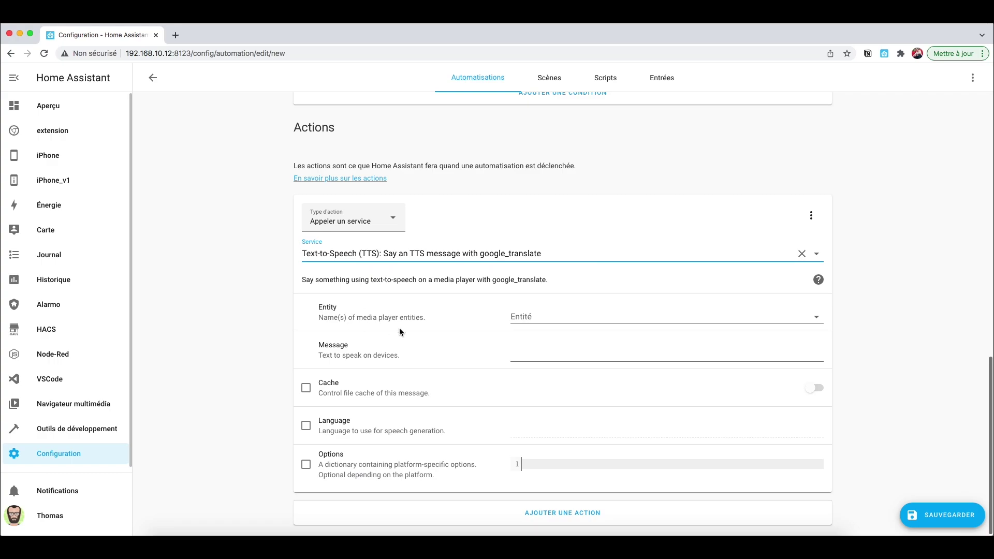
left_click(597, 316)
scroll(621, 399, "down", 5)
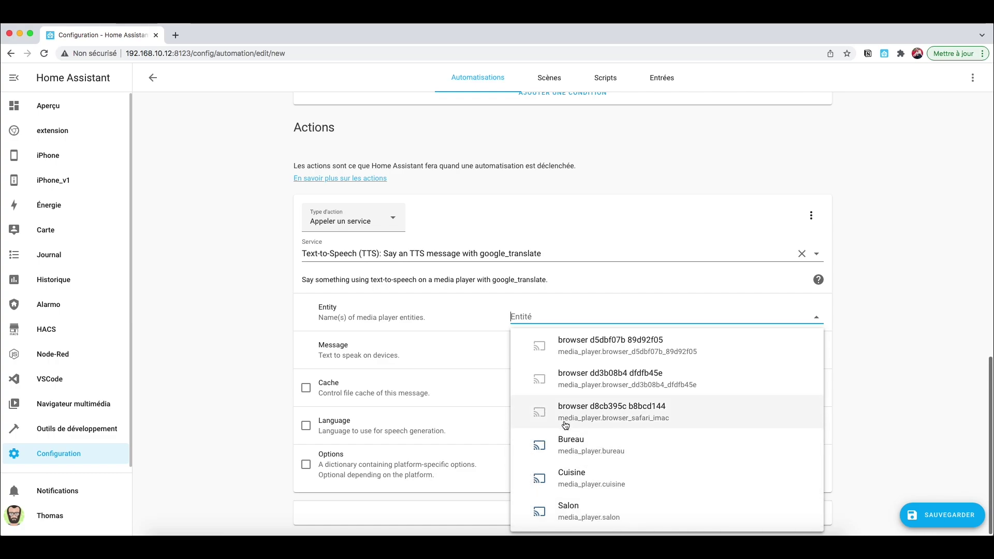
left_click(578, 446)
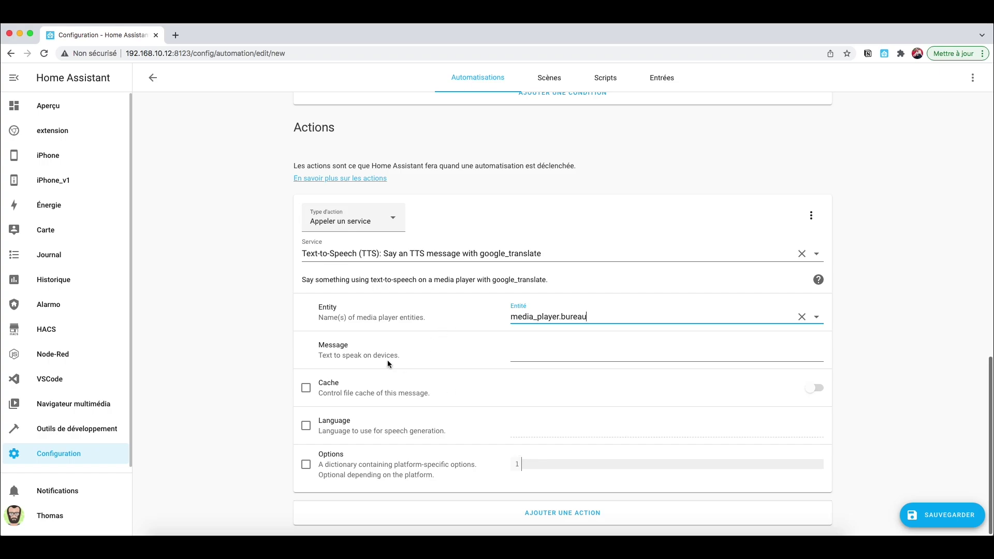
Set the spoken message to "la machine est terminée" and save the automation.
left_click(520, 354)
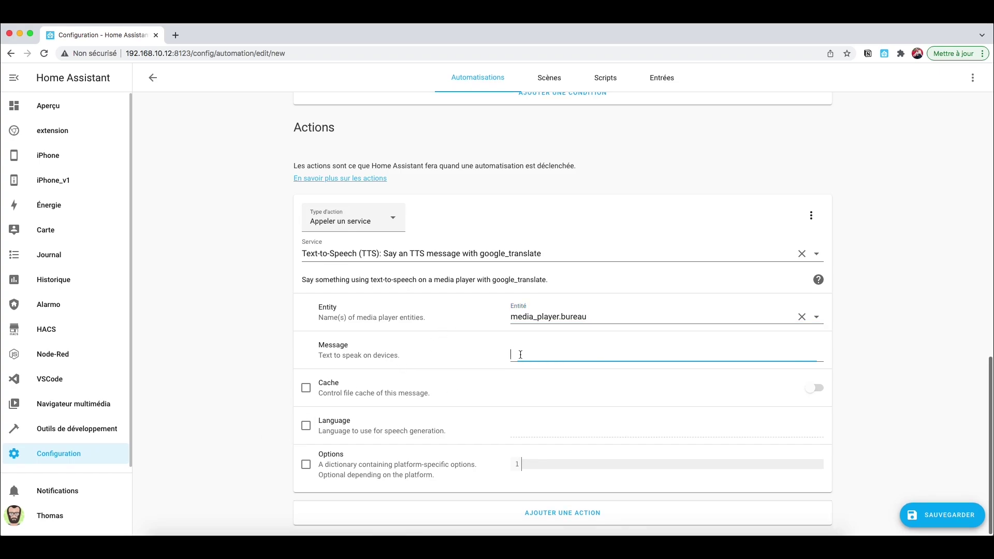
type("la machine est terminée")
left_click(924, 514)
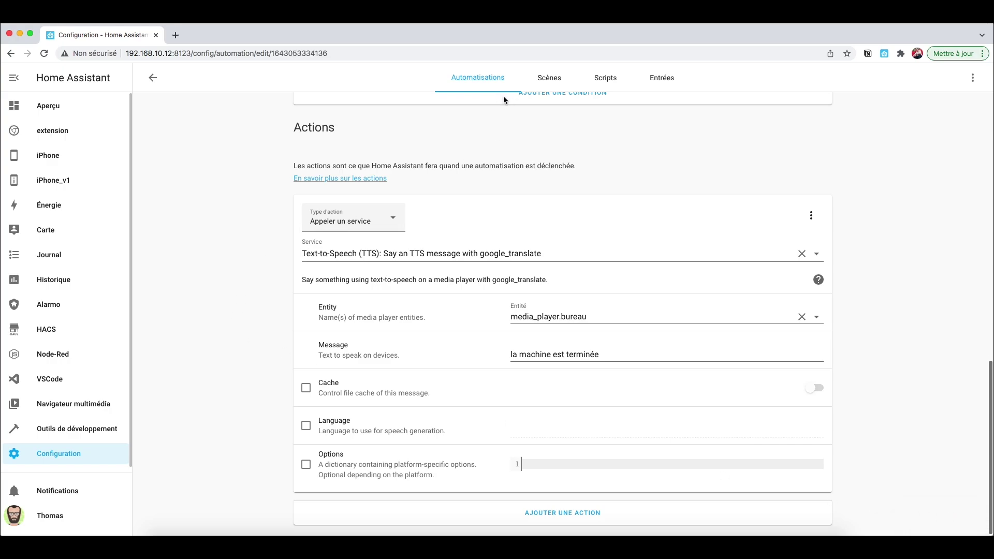
Return to the list of automations and run "test google cast" manually to test the announcement.
left_click(484, 80)
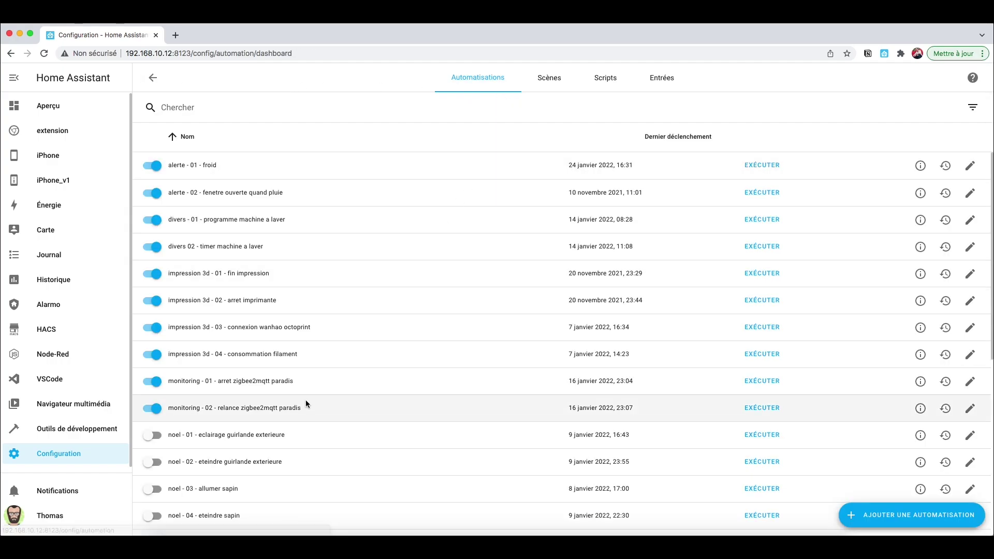
scroll(306, 403, "down", 6)
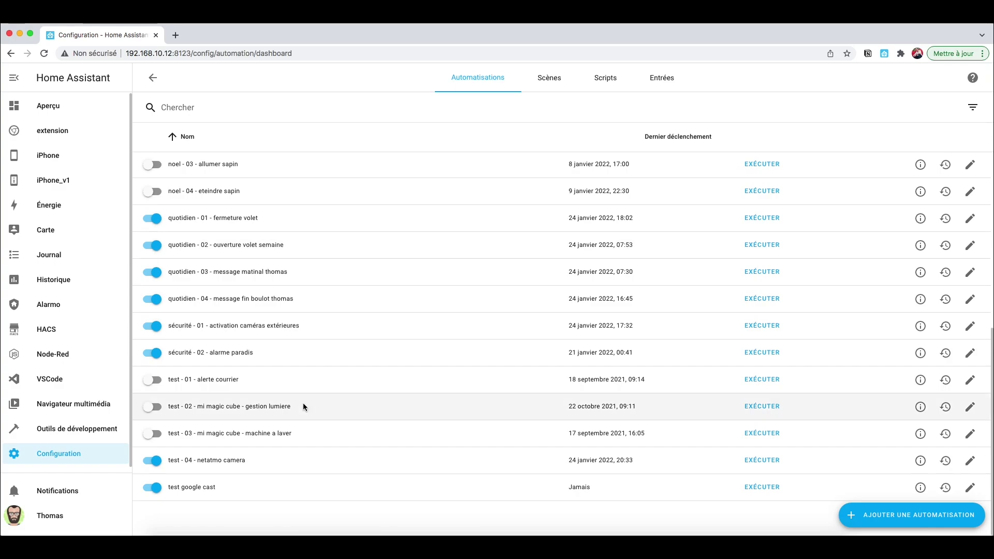
left_click(767, 489)
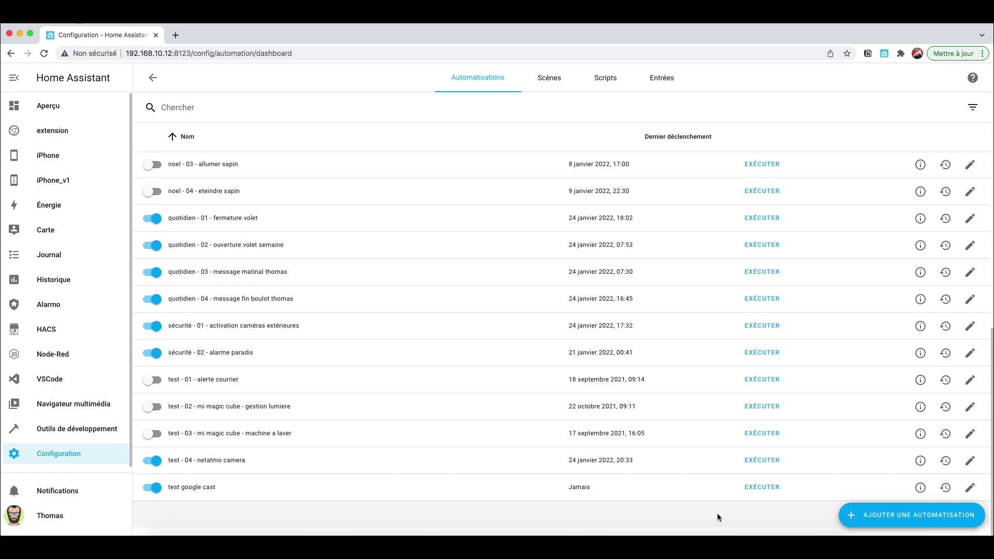
left_click(761, 487)
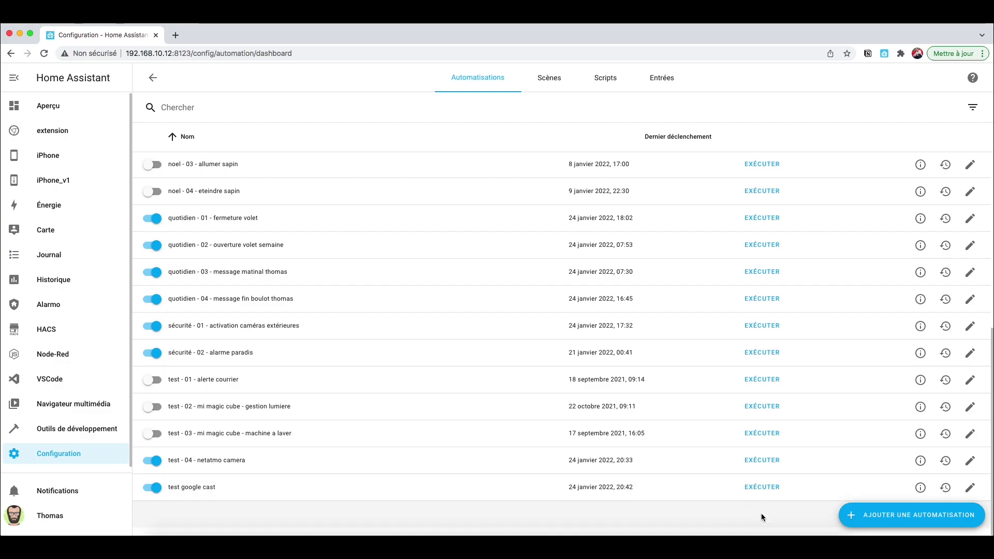